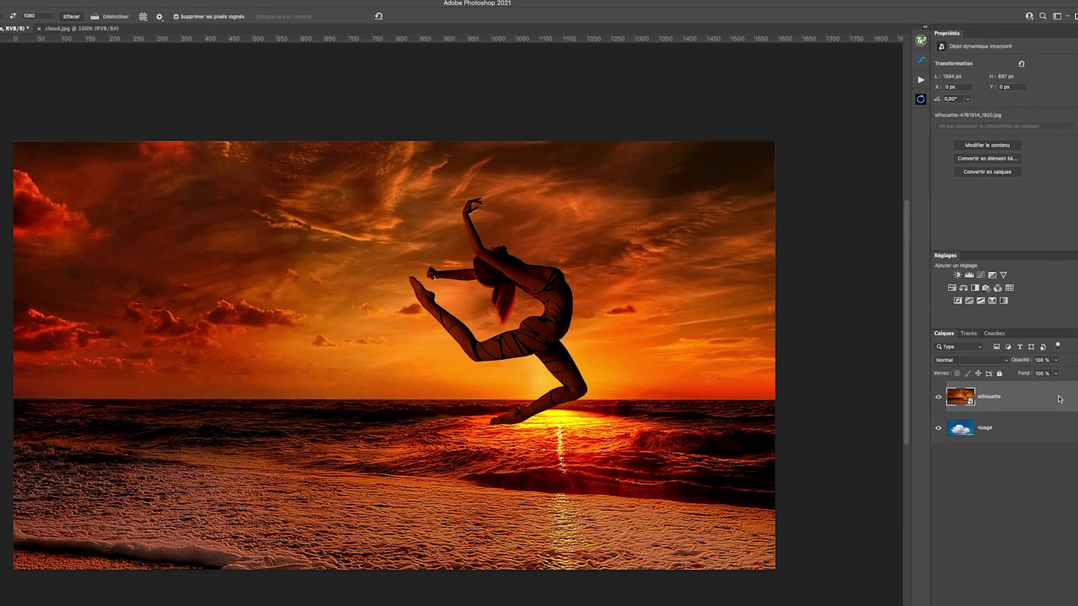
- In the silhouette layer's blending options, keep the comparison on Gris and lower the underlying layer's white limit to 118
double_click(1050, 364)
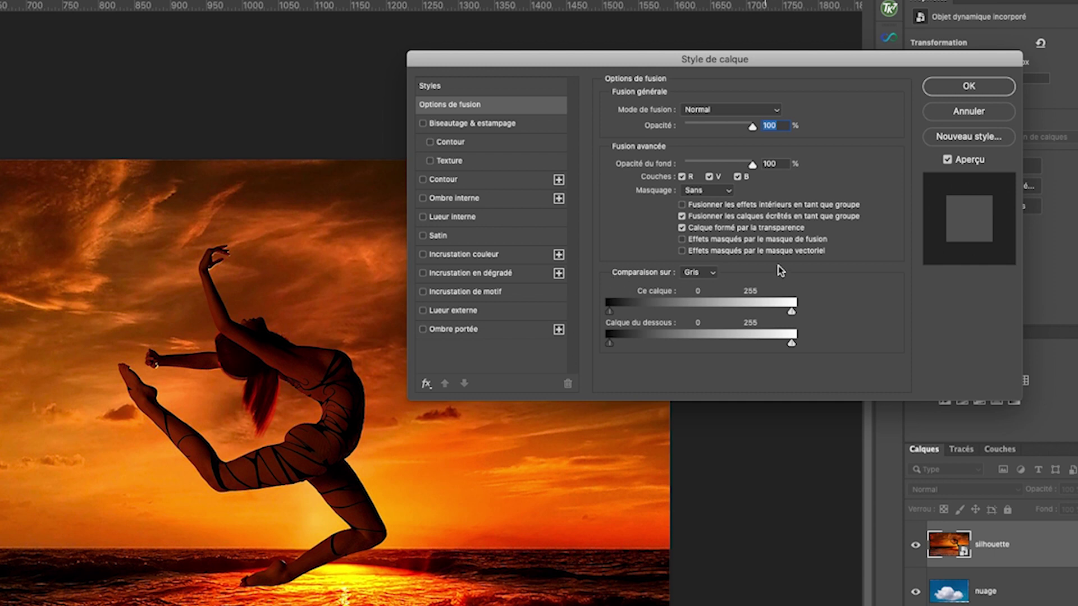
click(702, 273)
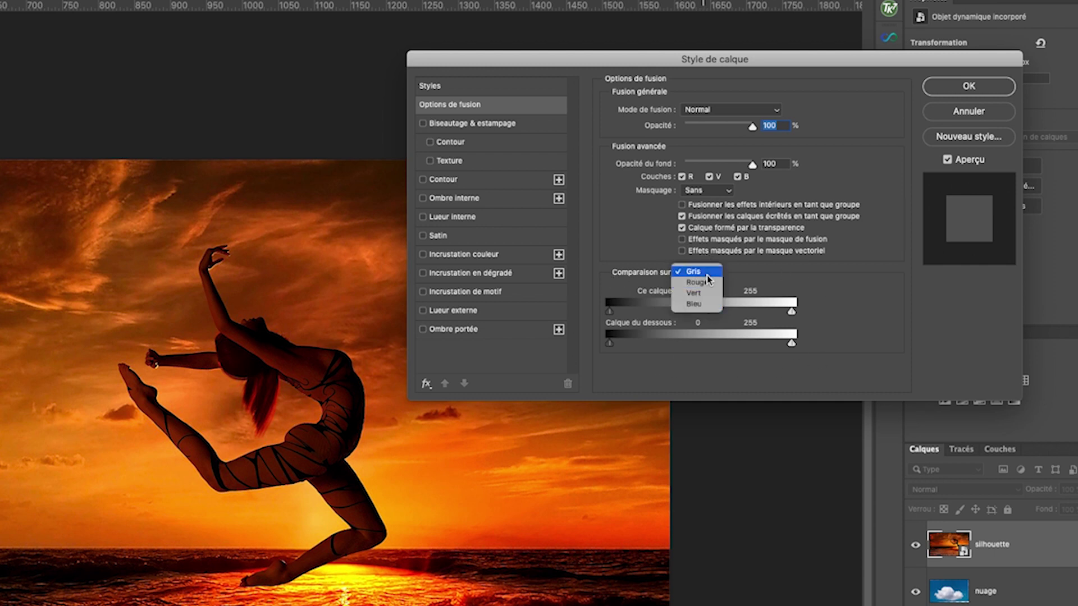
click(706, 272)
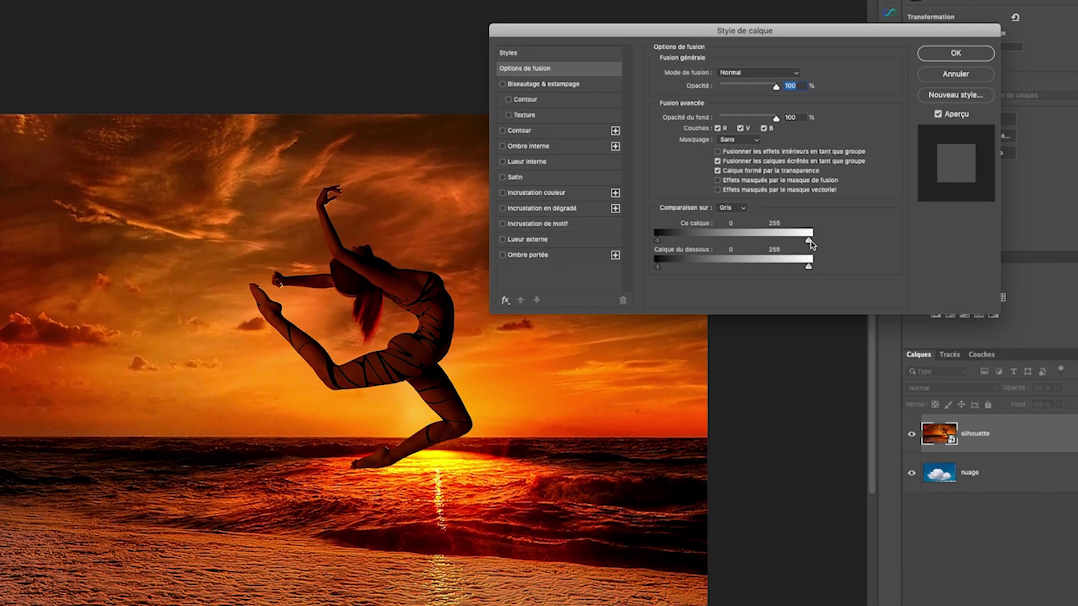
mouse_move(809, 241)
mouse_down()
mouse_move(715, 243)
mouse_move(819, 241)
mouse_up()
mouse_move(658, 242)
mouse_down()
mouse_move(696, 242)
mouse_move(657, 243)
mouse_up()
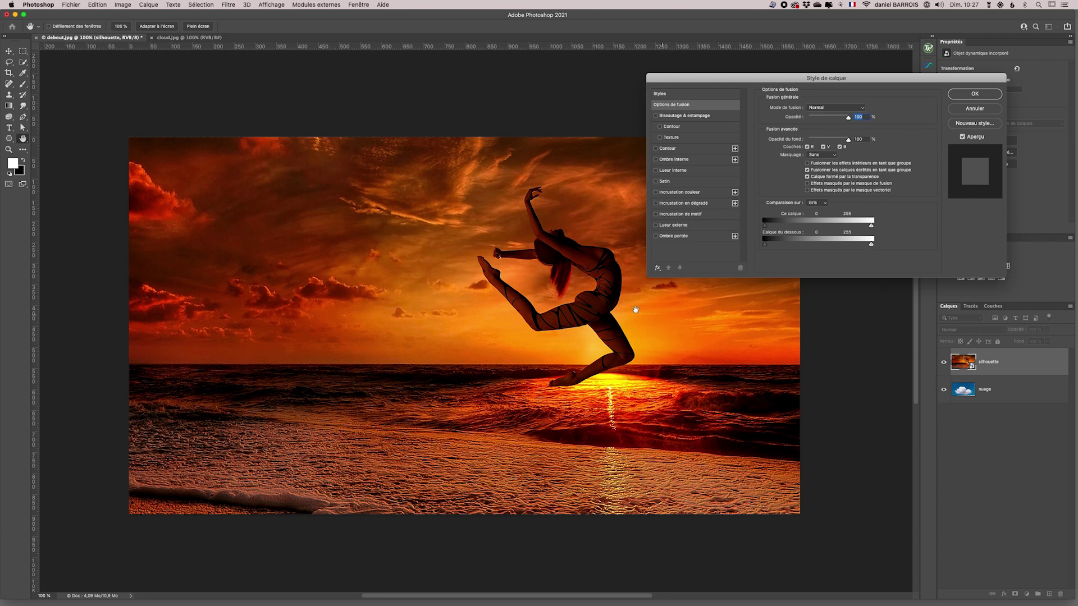
drag(872, 246, 814, 247)
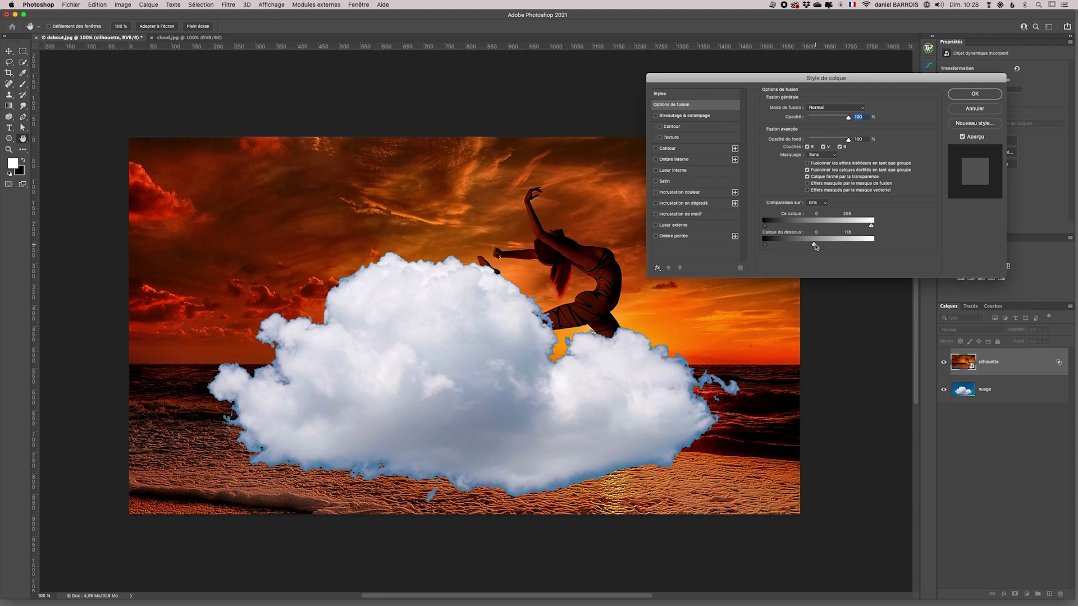
- Split the underlying layer's white limit into a soft range of about 105 / 223 and apply the layer style
key(alt)
drag(814, 247, 840, 247)
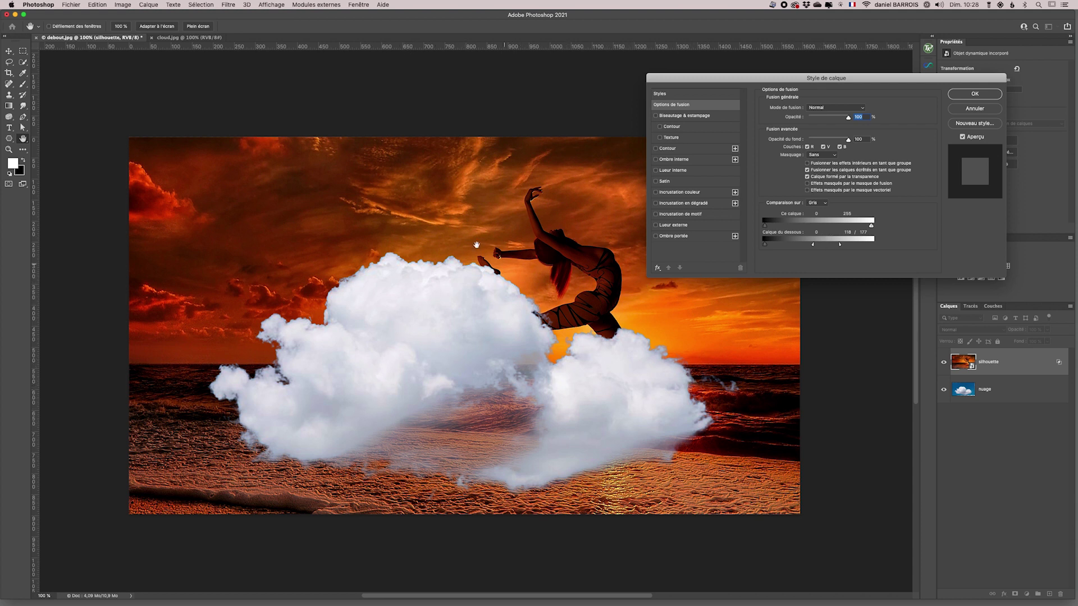
drag(814, 246, 858, 245)
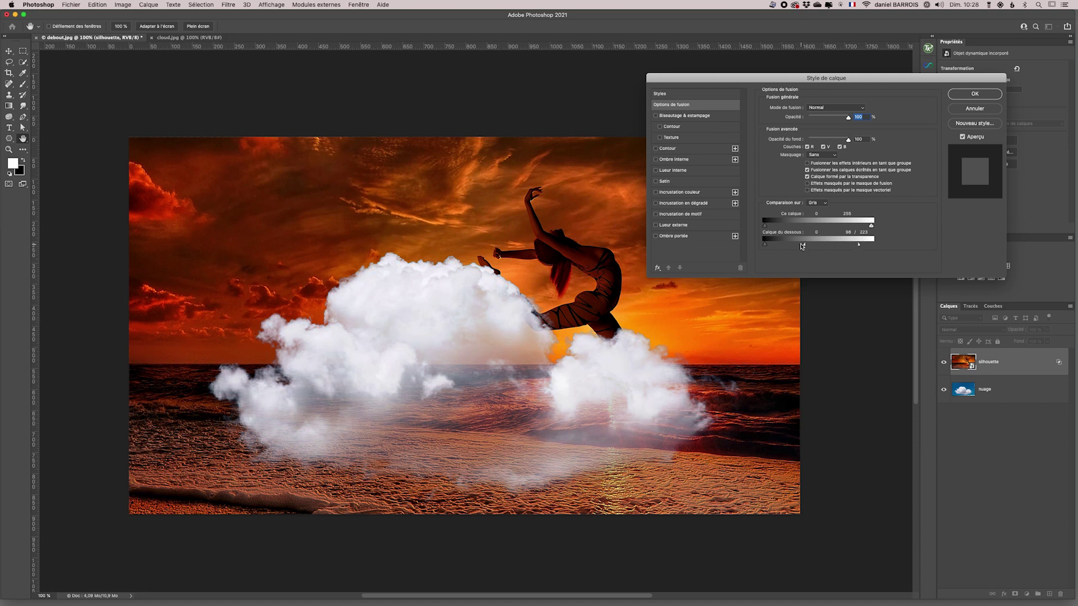
mouse_move(804, 245)
mouse_down()
mouse_move(786, 245)
mouse_move(807, 245)
mouse_up()
click(974, 94)
key(c)
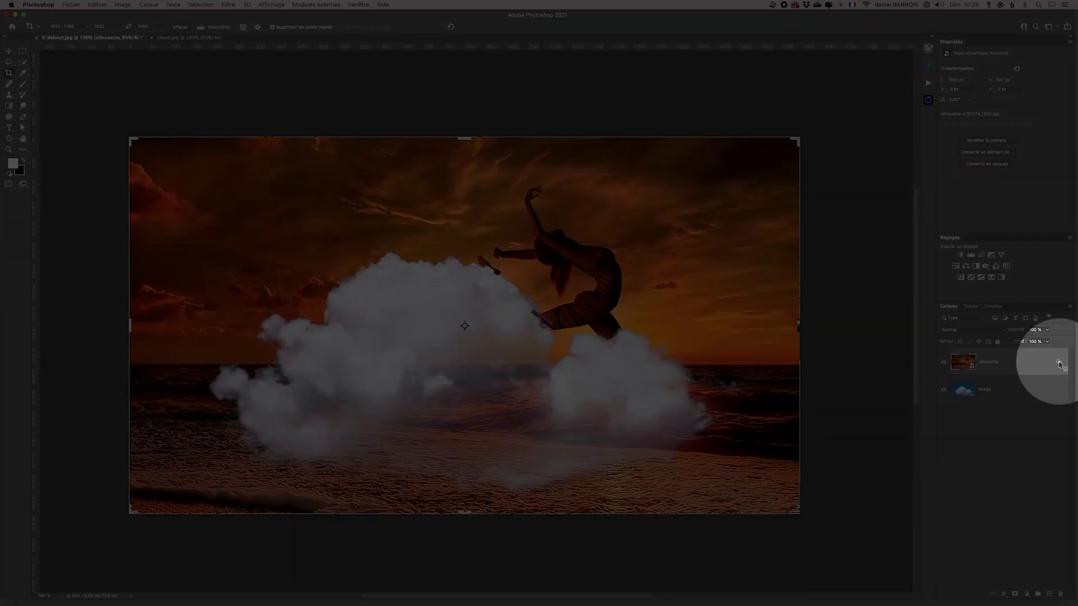
- Review the silhouette layer's blending options from its blending indicator and close them without changes
mouse_move(1059, 366)
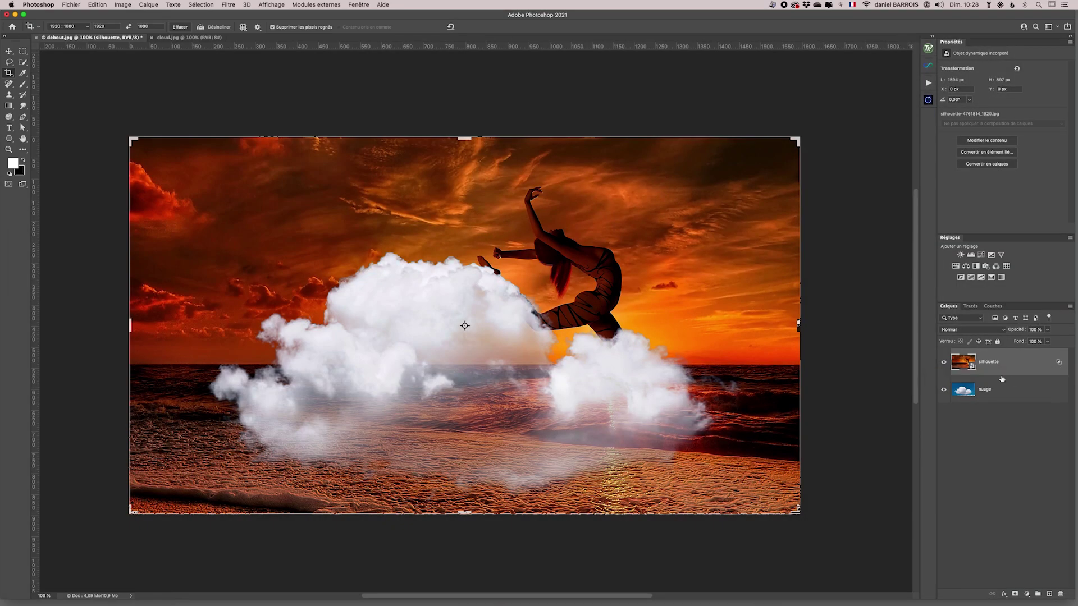
double_click(1058, 362)
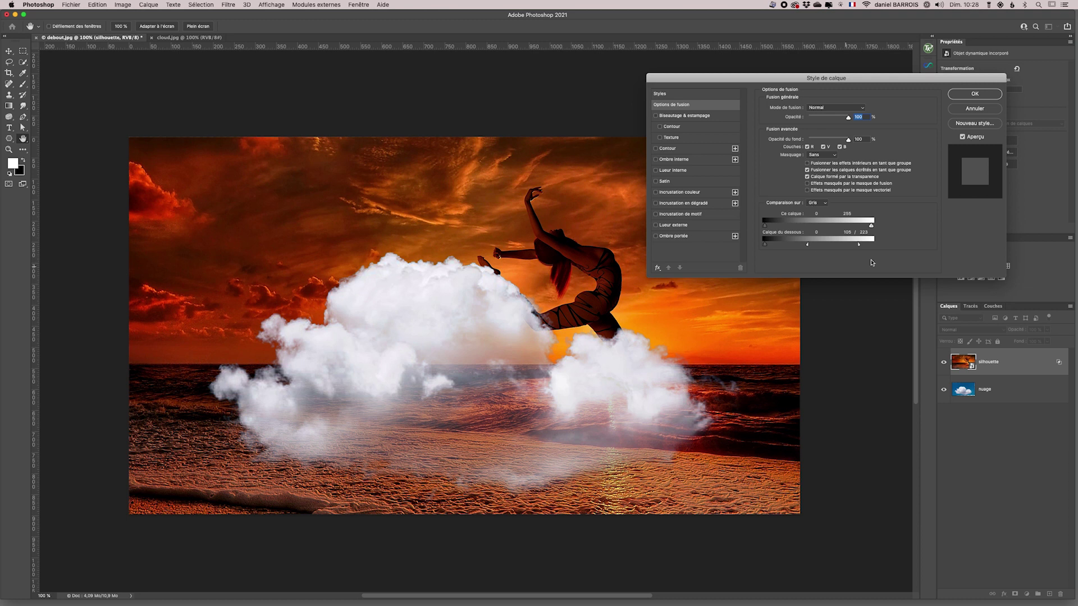
click(966, 109)
key(c)
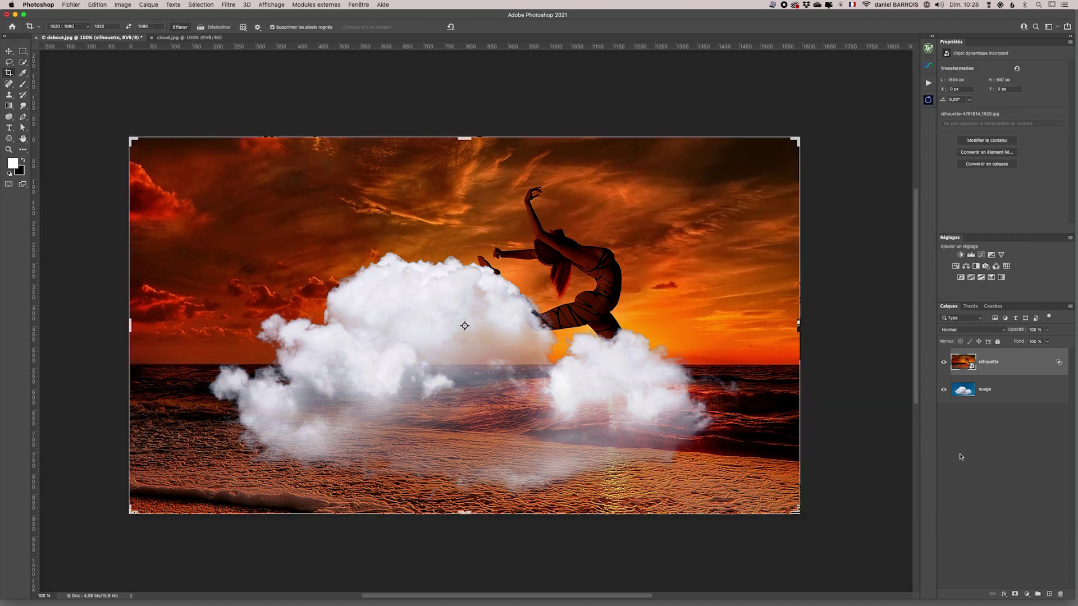
- Start a free transform on the nuage layer and rotate the cloud nearly upside down, to about -178.5°
click(1008, 395)
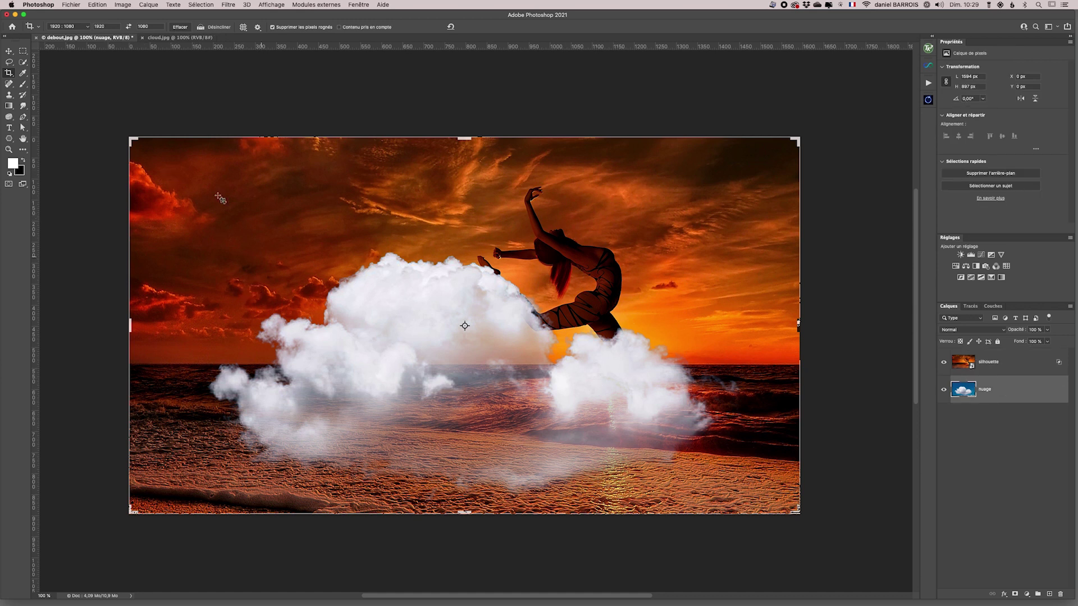
click(9, 51)
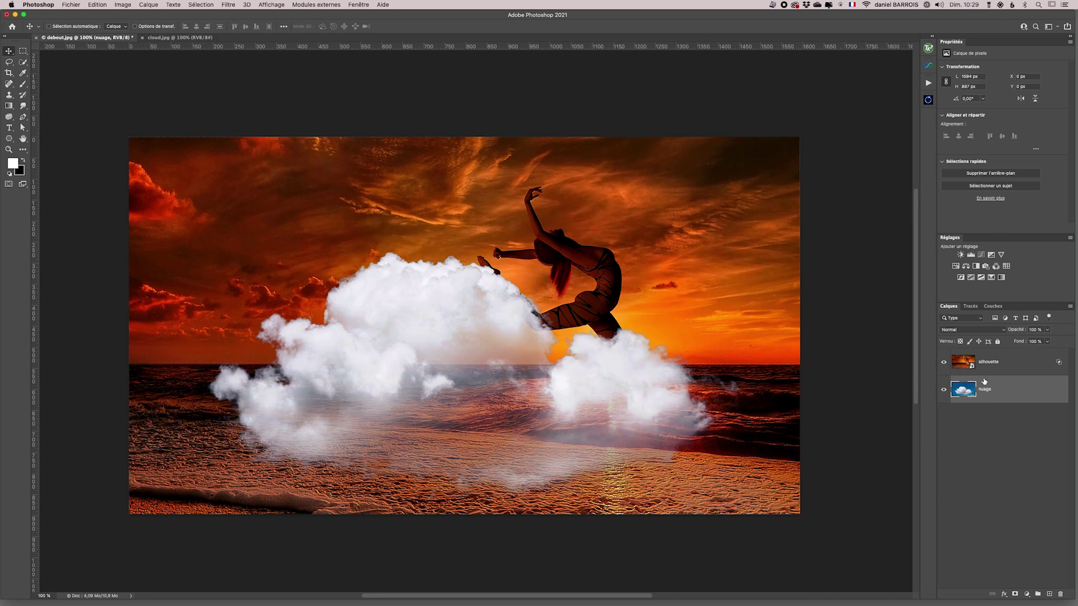
key(super+t)
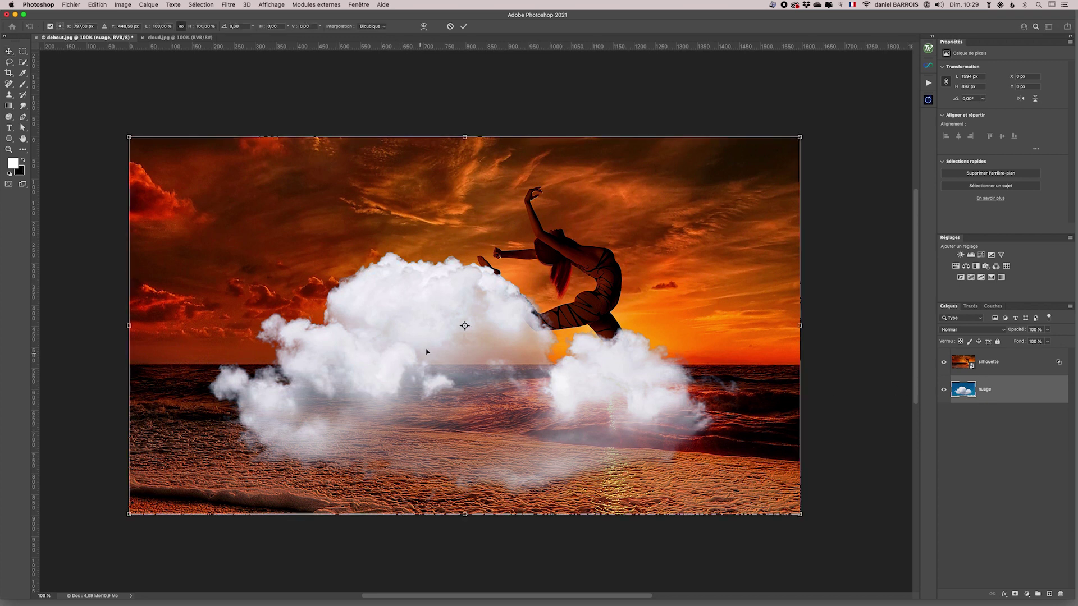
drag(820, 130, 833, 196)
drag(843, 238, 694, 190)
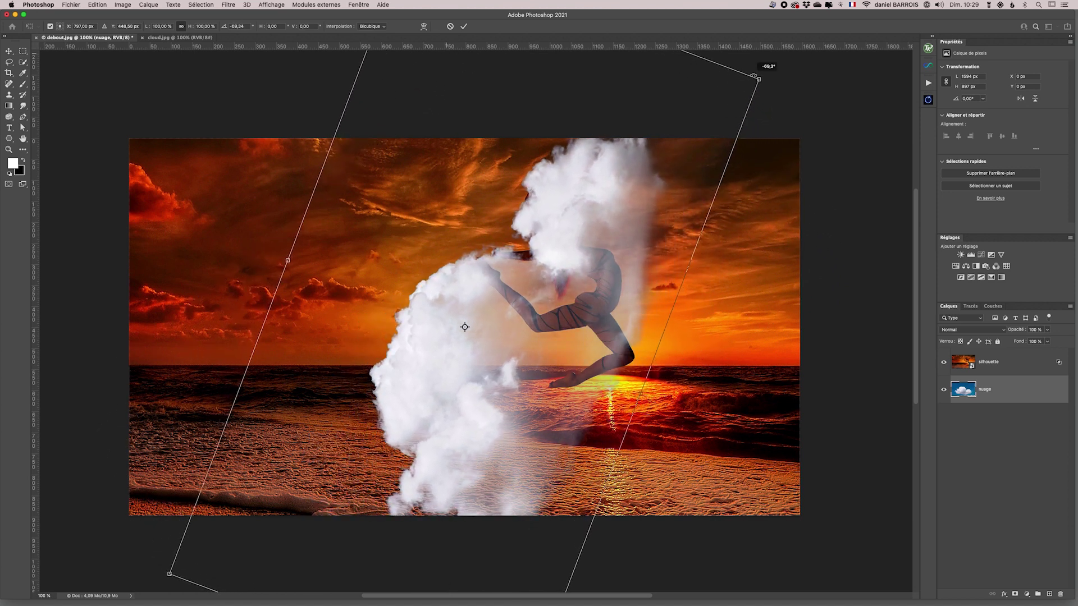
drag(778, 74, 309, 230)
- Place the cloud beneath the dancer, enlarged to about 112% and rotated to about -169°, and apply the transform
drag(555, 351, 636, 453)
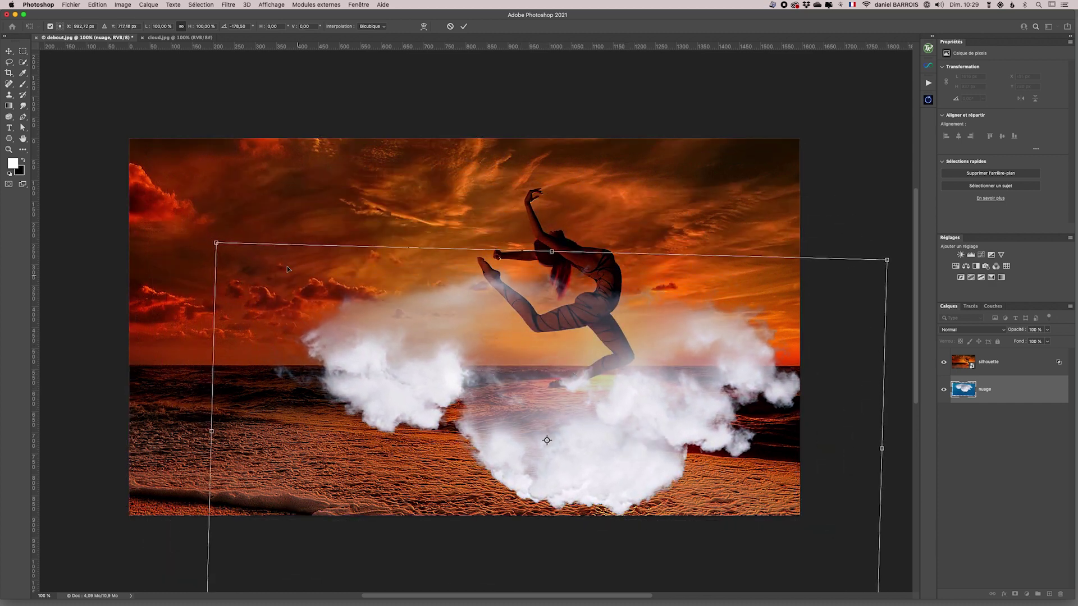
drag(212, 240, 132, 192)
drag(471, 274, 545, 323)
drag(206, 224, 280, 183)
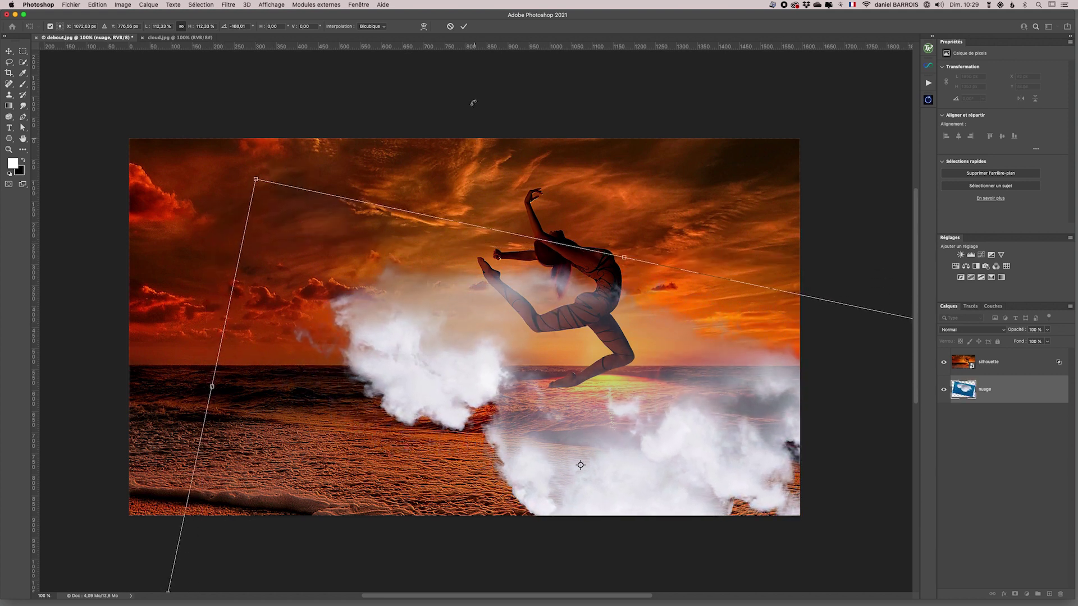
click(464, 26)
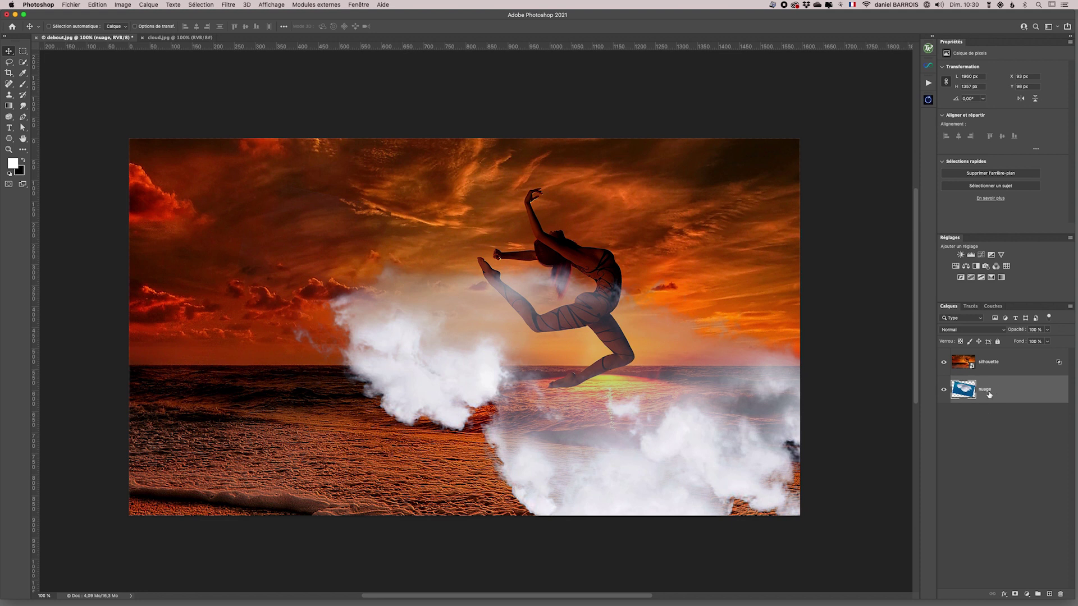
- Colorize the nuage layer with Hue/Saturation, using a hue of +25 and a saturation of 68
click(123, 5)
mouse_move(130, 31)
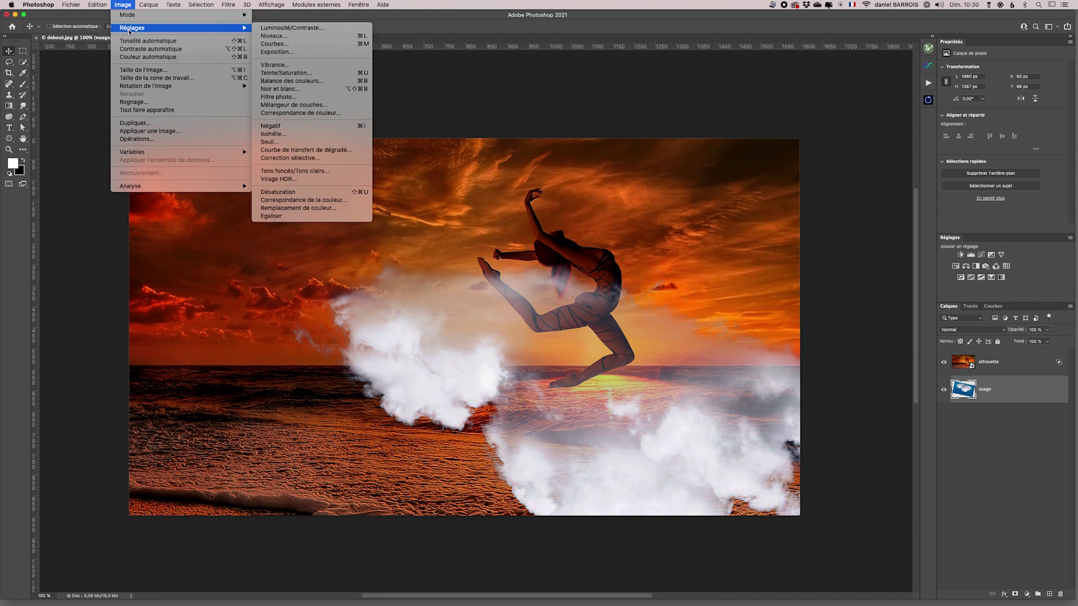
click(328, 77)
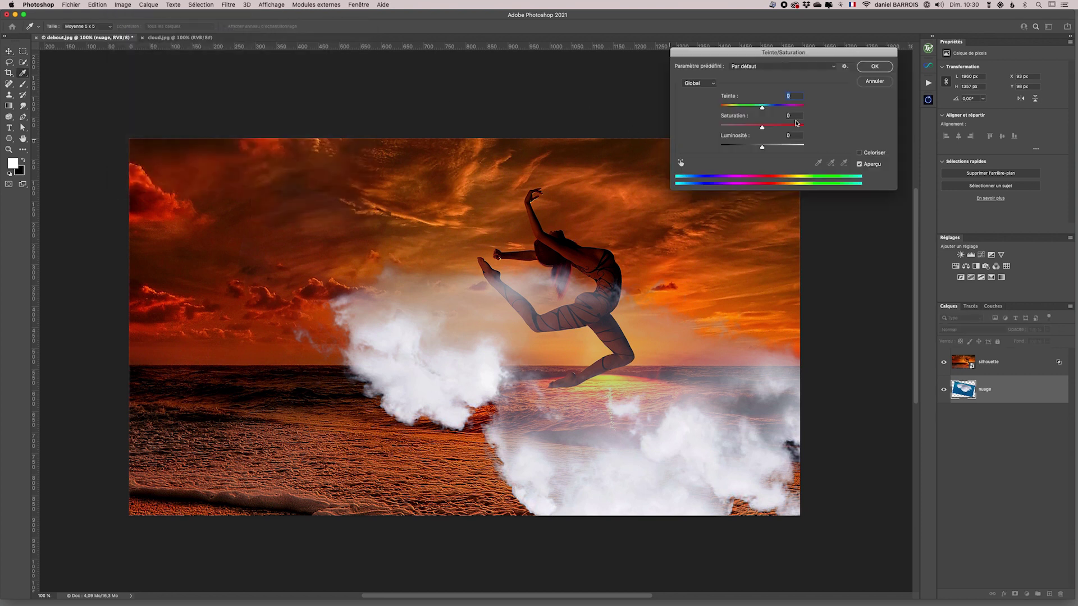
click(860, 153)
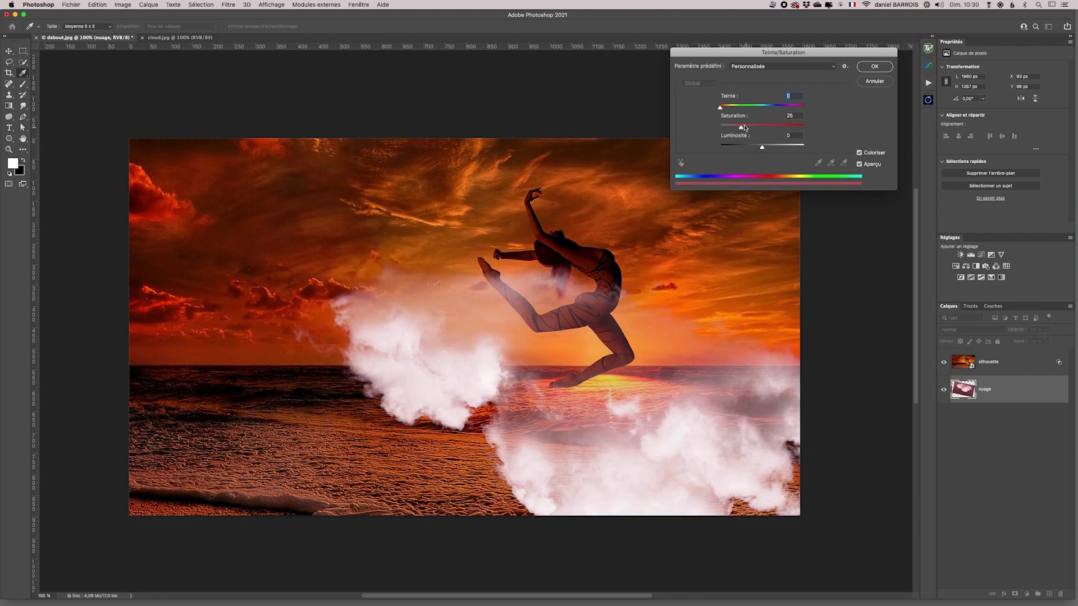
drag(721, 107, 778, 128)
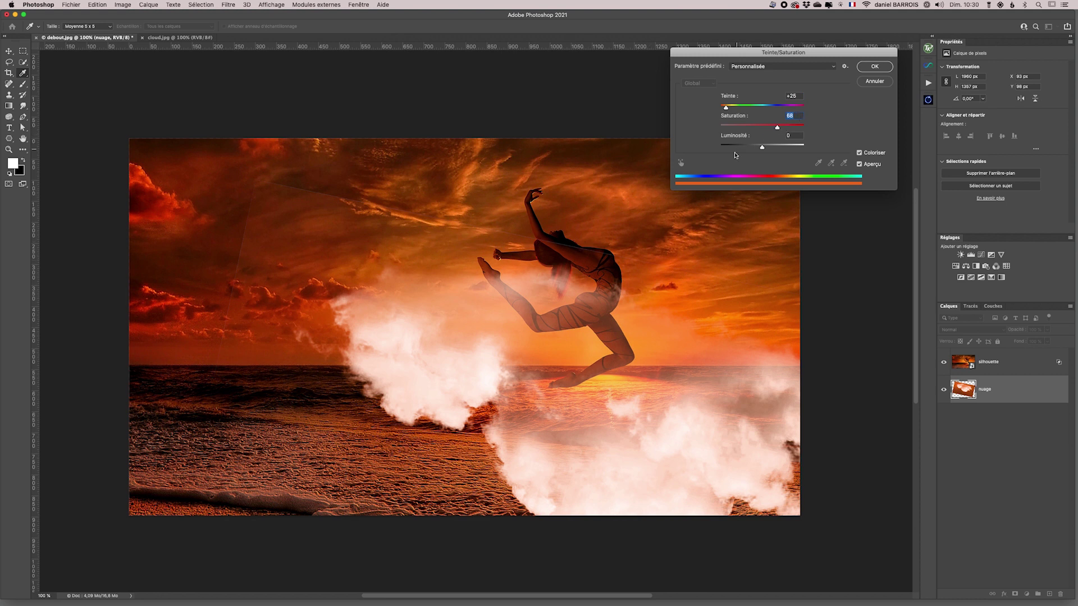
- Compare the cloud's colorization with the original, set the luminosity to -12 and apply the adjustment
click(859, 164)
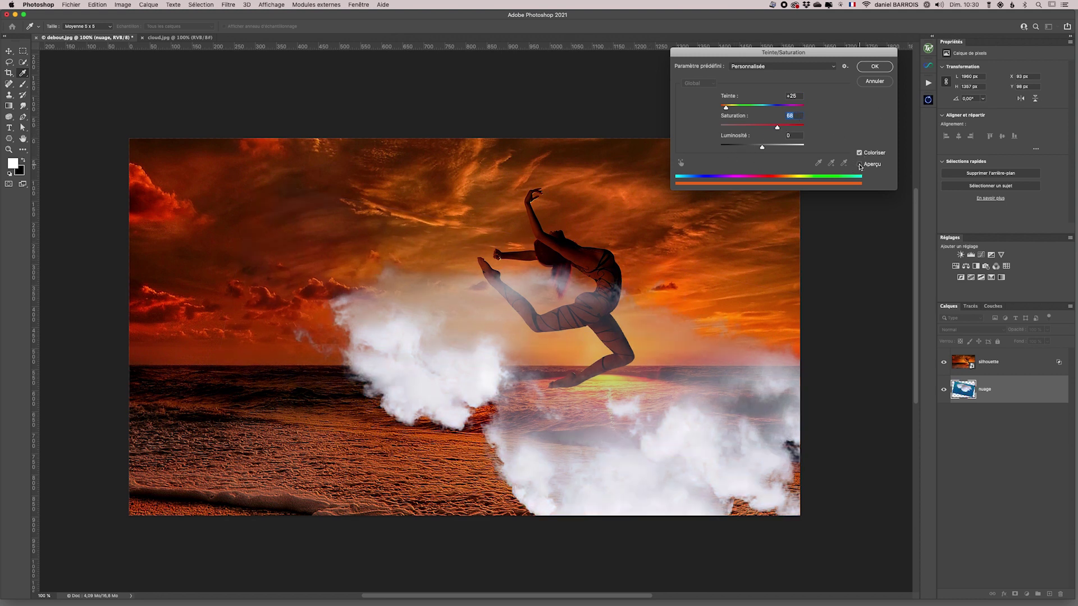
click(859, 164)
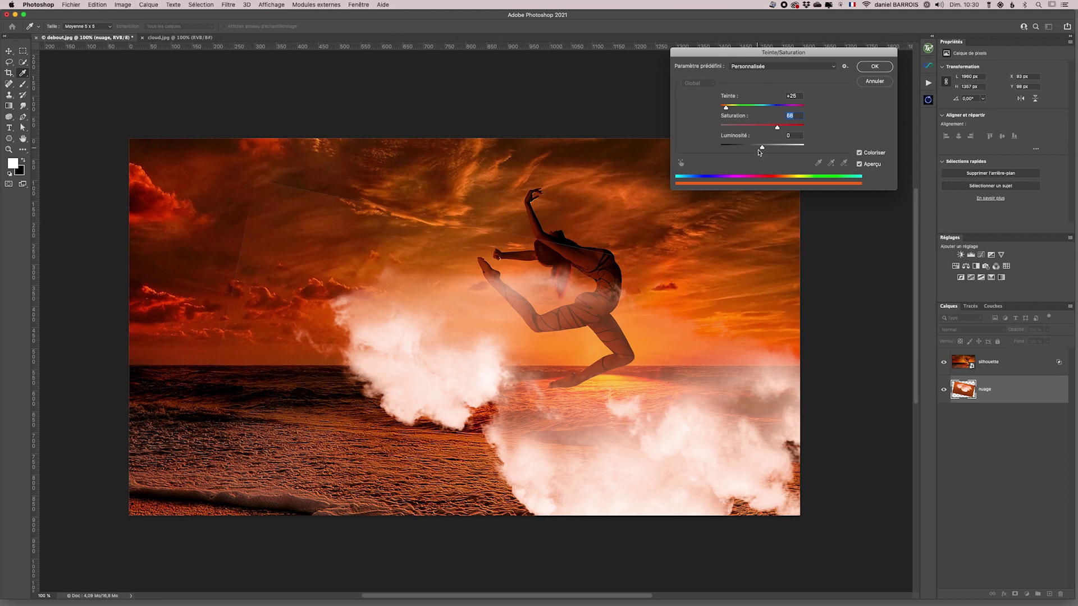
click(762, 147)
drag(762, 148, 758, 149)
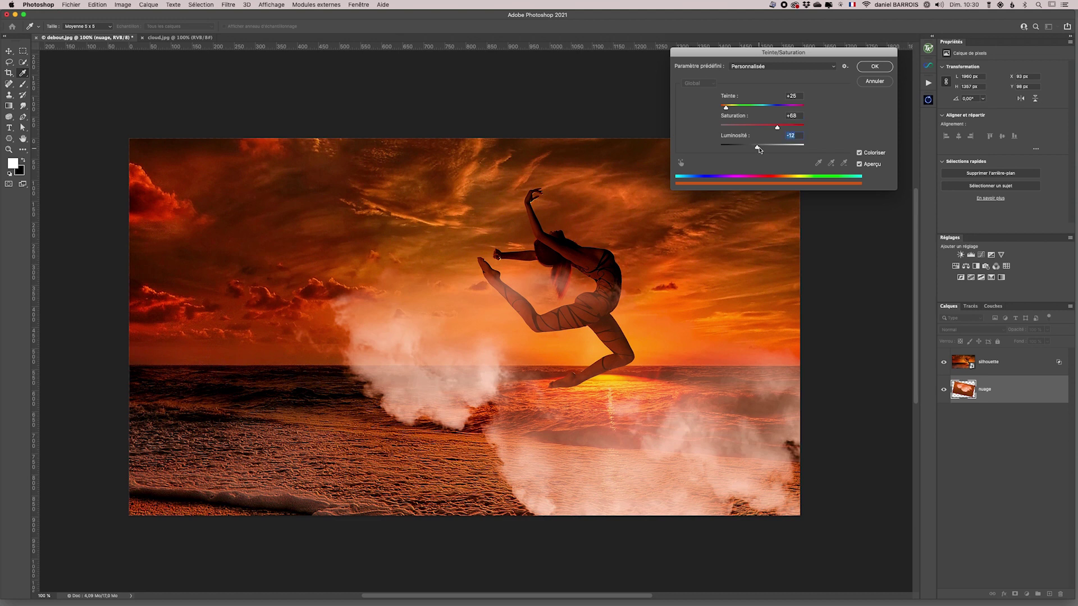
click(867, 68)
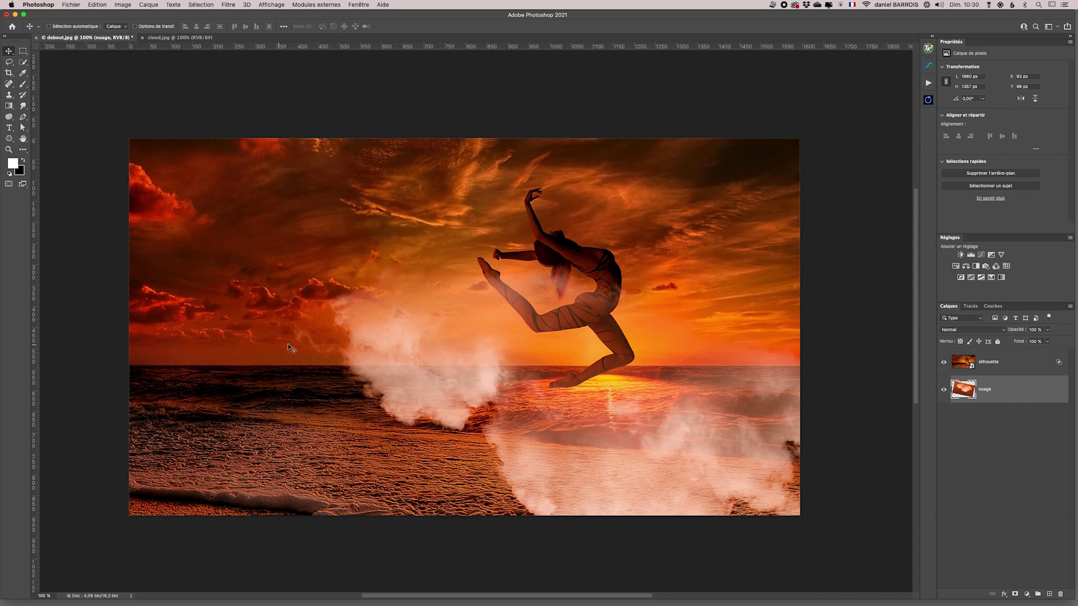
- Move the nuage cloud up and to the left, and readjust the silhouette layer's underlying white range to make the cloud denser
drag(431, 325, 382, 318)
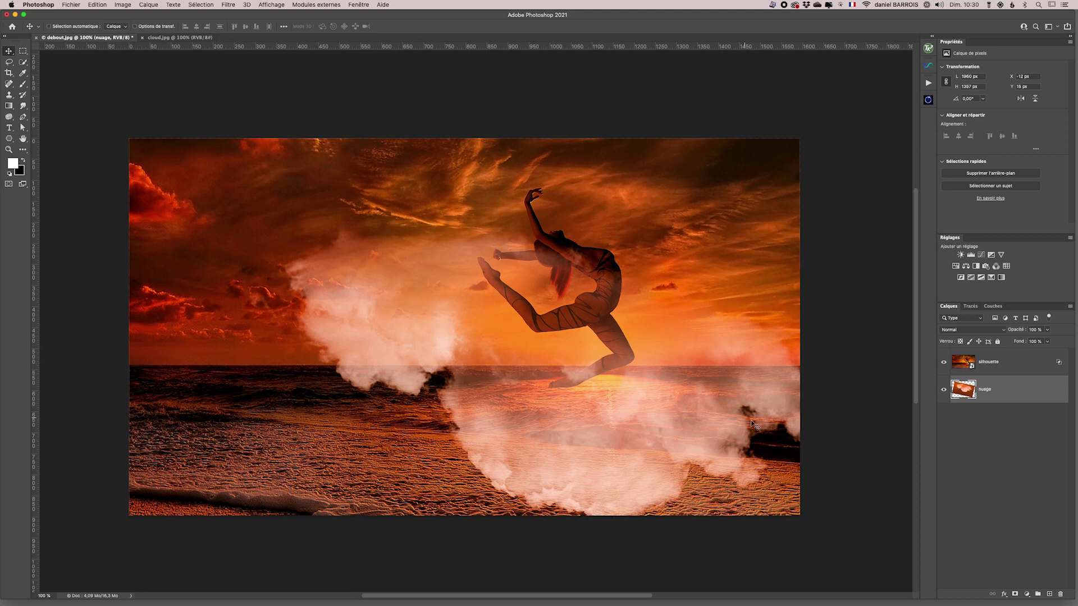
double_click(1059, 363)
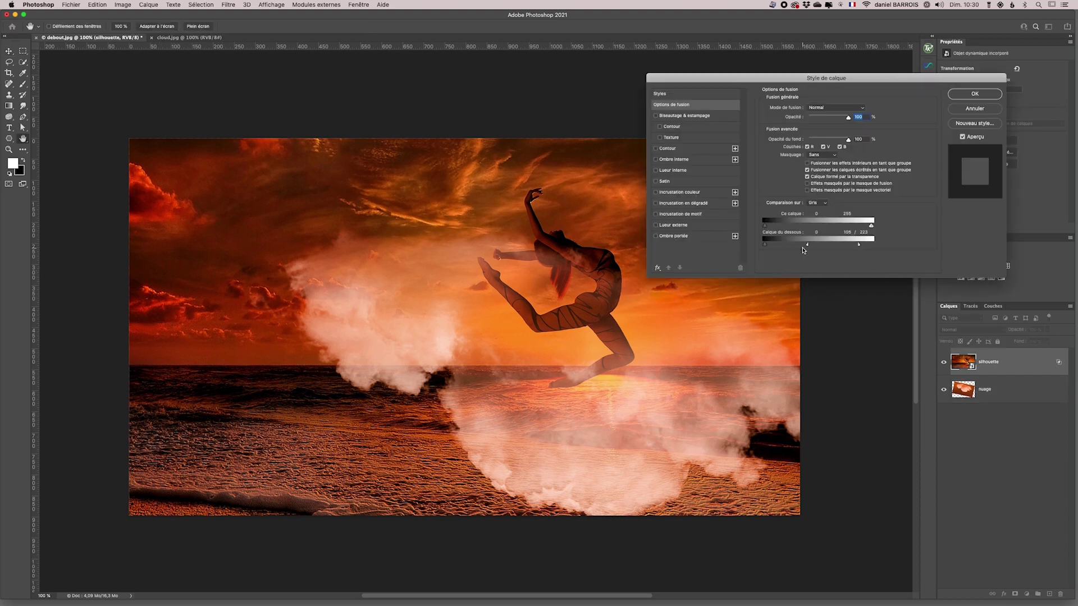
drag(808, 245, 851, 246)
click(965, 94)
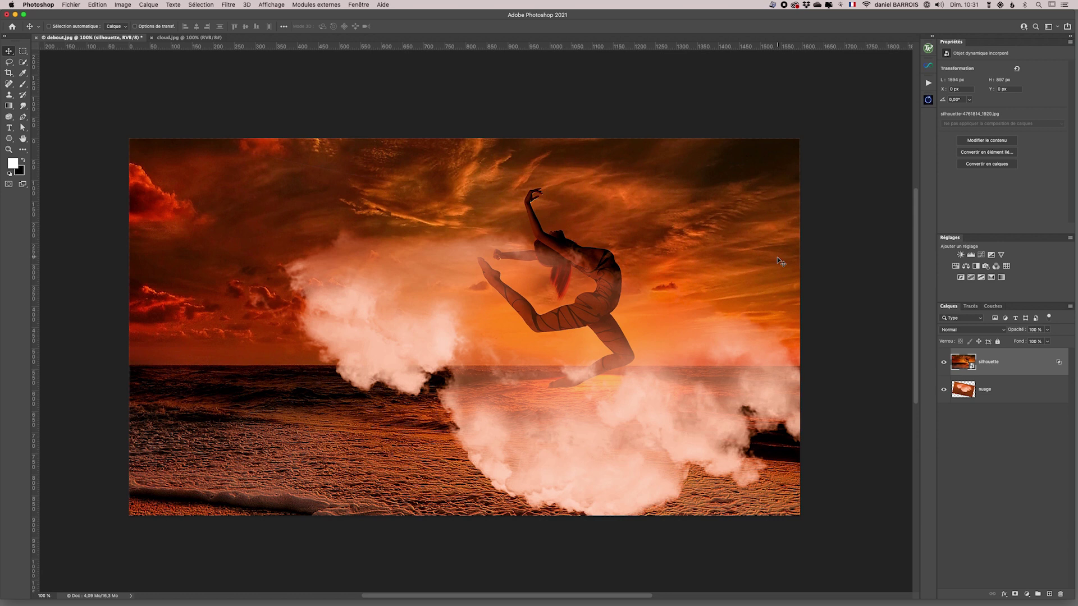